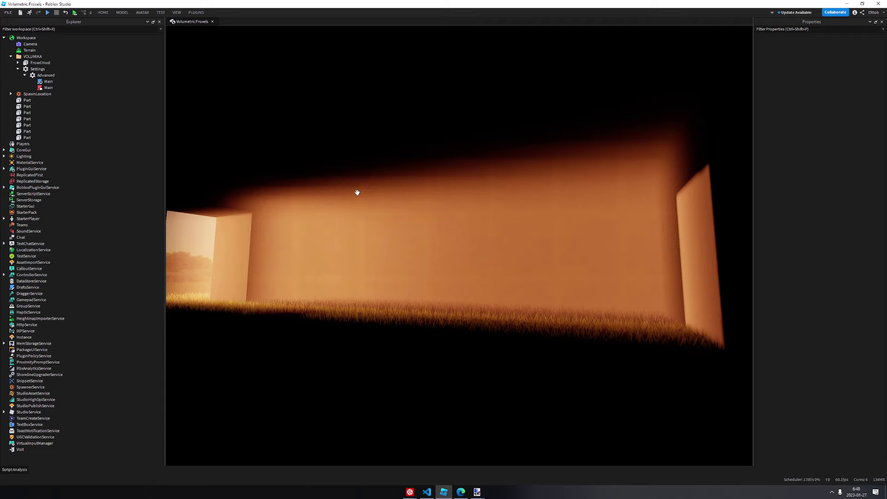
Step: Switch the Relight direction mode to Shadow and move the sun so its light enters through the wall opening
right_click_drag(357, 192, 364, 200)
key("w")
key("w")
key("w")
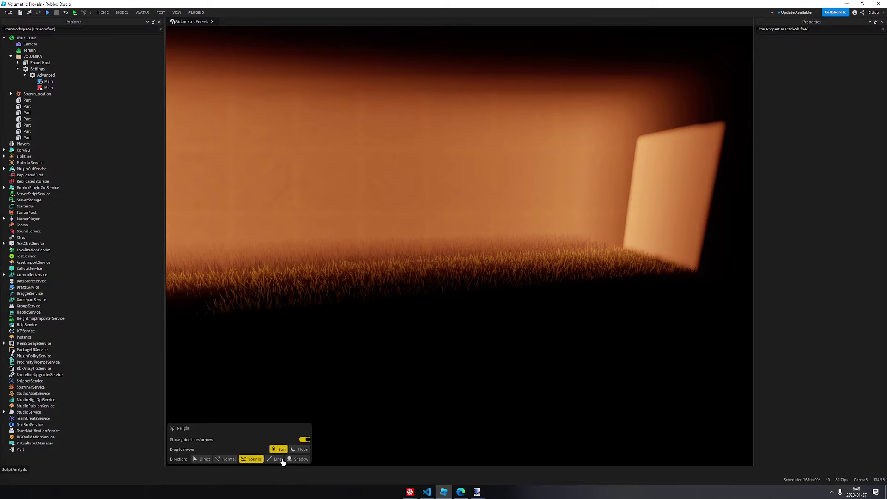
left_click(299, 459)
right_click_drag(516, 280, 516, 280)
left_click_drag(619, 121, 429, 242)
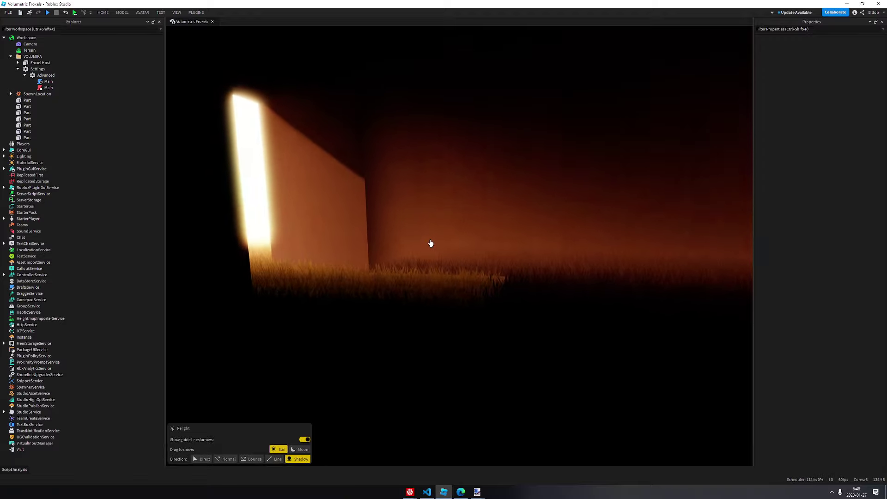
right_click_drag(430, 243, 430, 243)
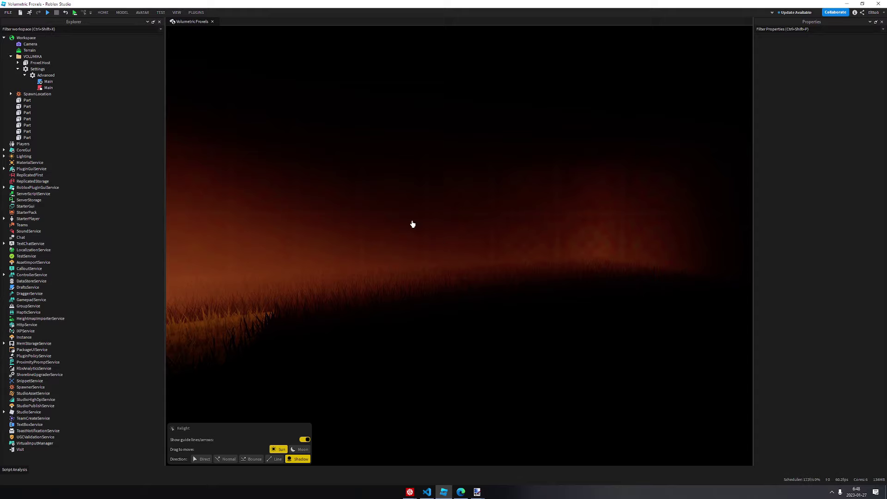
right_click_drag(492, 248, 492, 249)
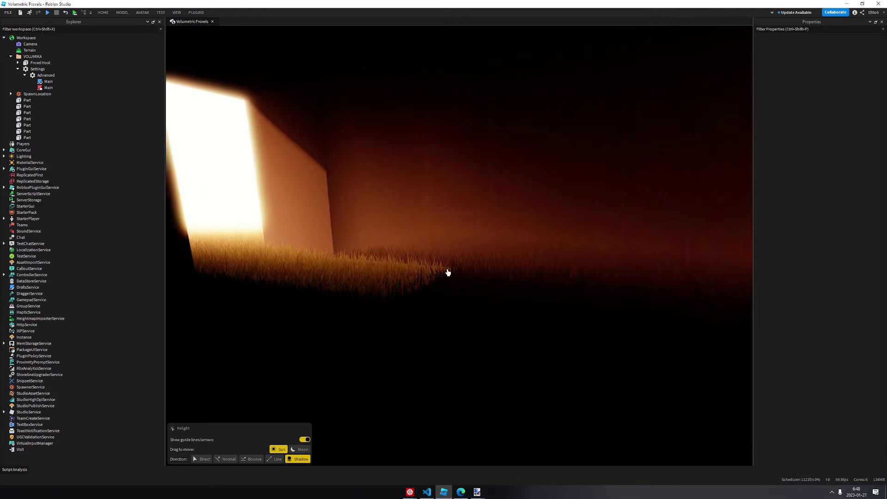
Step: Try the Voxel technology in the Lighting properties and switch back to ShadowMap
left_click(25, 158)
left_click(847, 116)
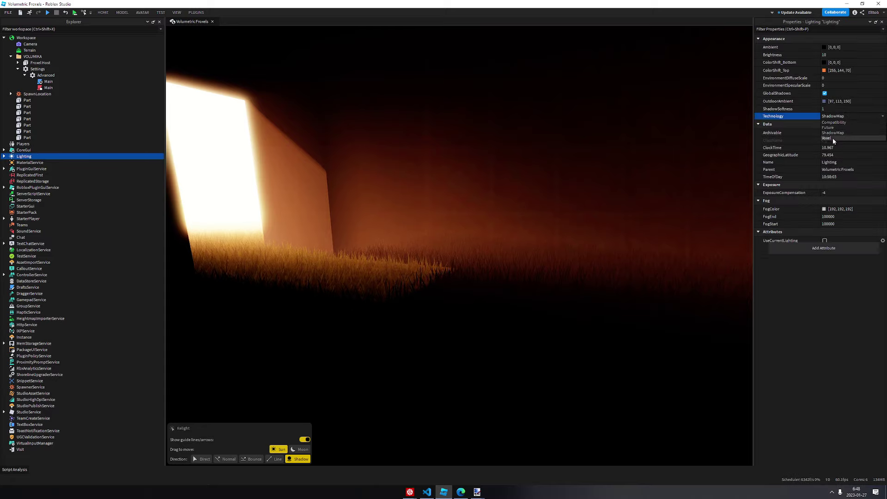
left_click(832, 138)
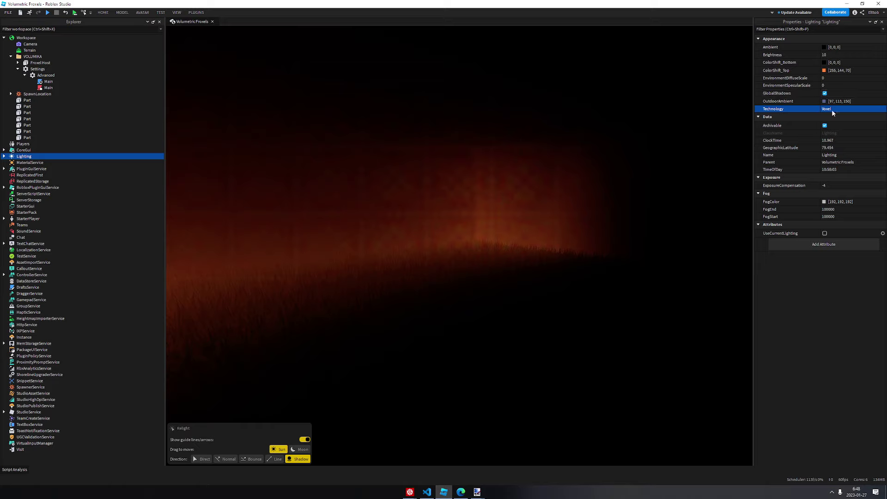
left_click(832, 110)
left_click(834, 122)
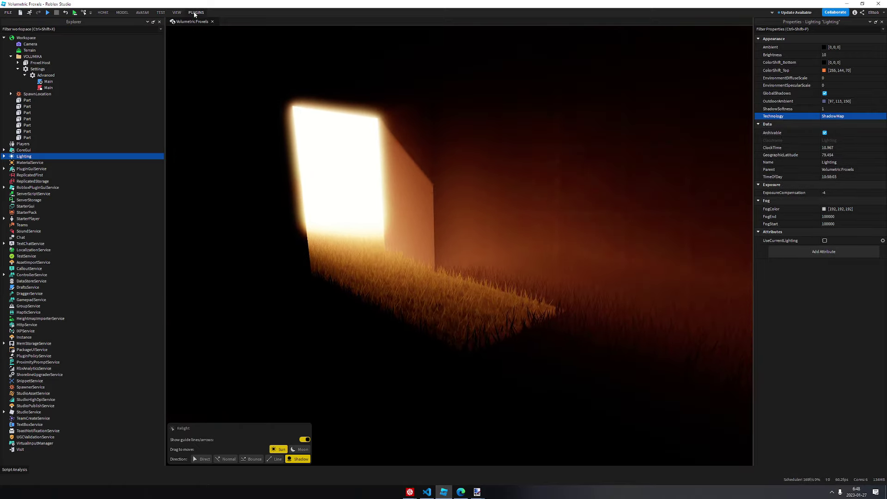
Step: Reposition the sun with Relight to a clock time of about 11.54 and close Relight
right_click_drag(340, 174, 343, 177)
left_click_drag(490, 263, 723, 325)
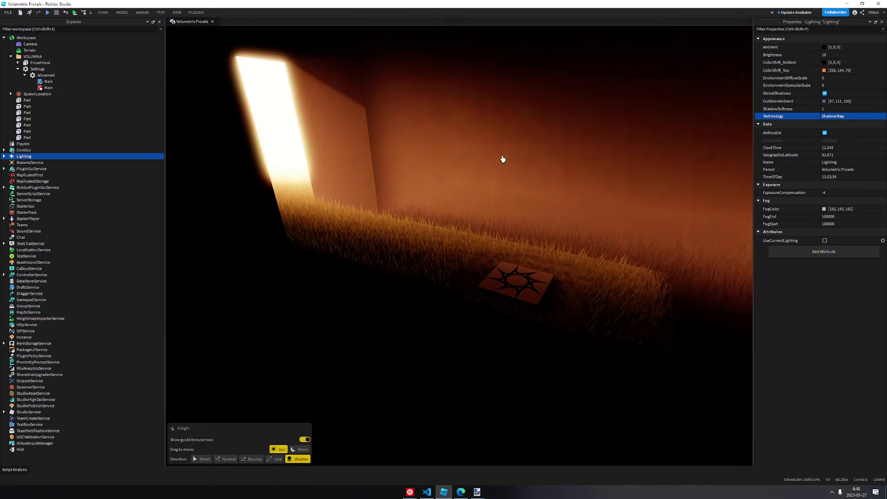
left_click(196, 13)
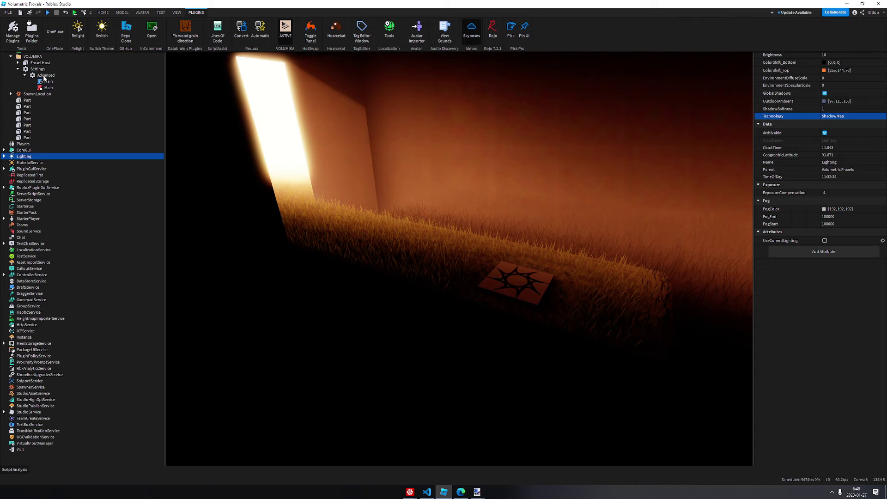
Step: Resize the block beside the wall opening, widening it to about 107 studs across the gap and narrowing it again
left_click(392, 107)
left_click_drag(301, 105, 371, 105)
right_click_drag(371, 104, 371, 105)
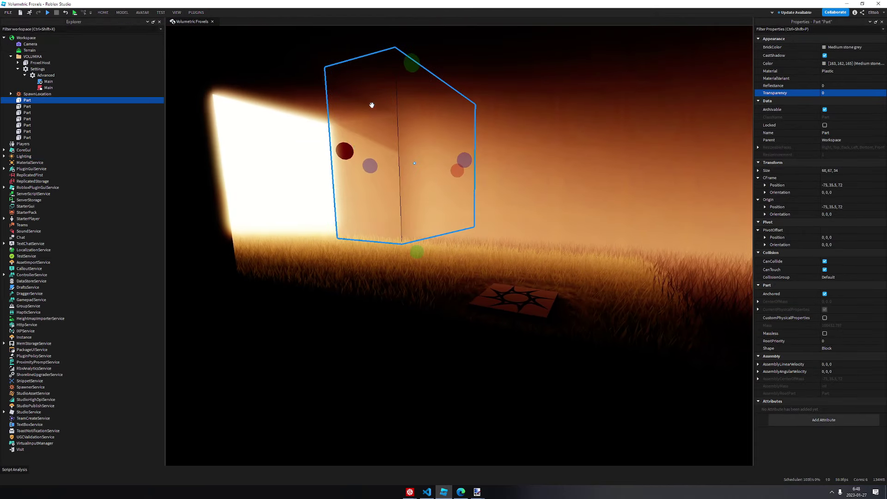
left_click_drag(346, 157, 249, 182)
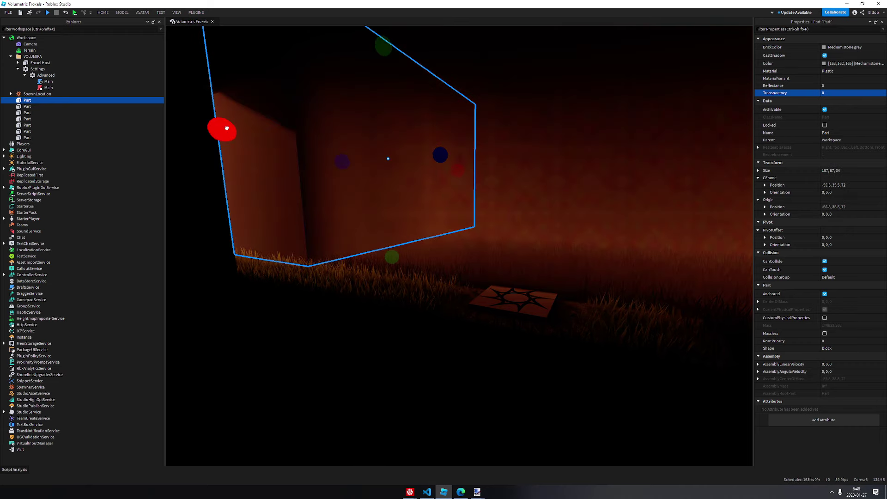
left_click_drag(228, 129, 337, 147)
left_click(329, 297)
Step: Stretch the wall block on the near side of the opening until it shuts out the sunlight completely
right_click_drag(353, 295, 353, 281)
key("d")
key("a")
left_click(322, 187)
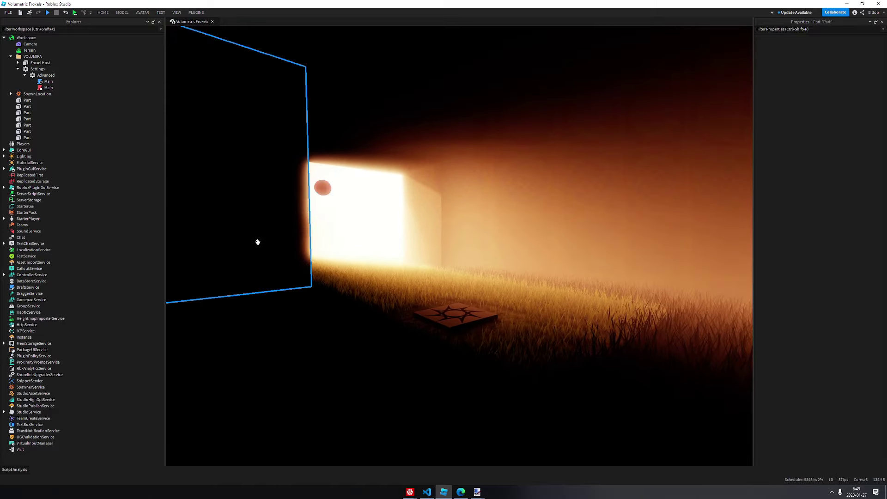
left_click_drag(326, 186, 464, 200)
left_click(362, 324)
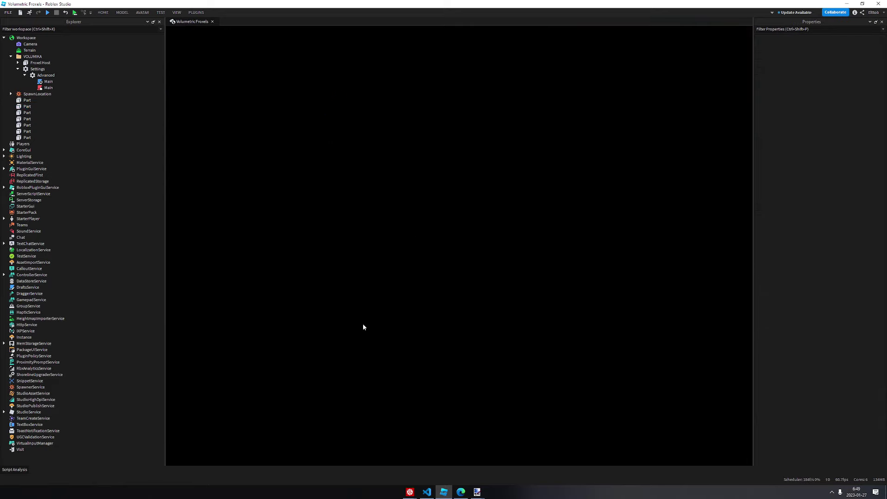
Step: Insert a block part and add a PointLight with shadows enabled to it
left_click(103, 12)
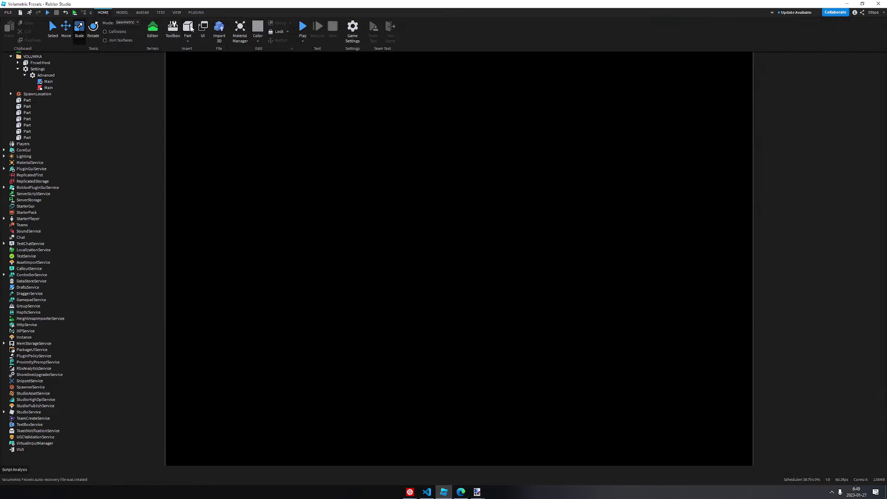
left_click(188, 27)
left_click(122, 12)
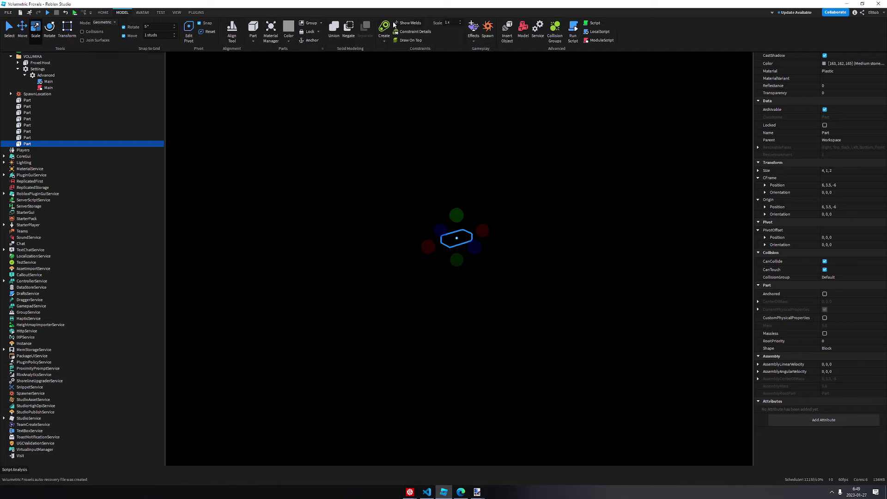
left_click(477, 40)
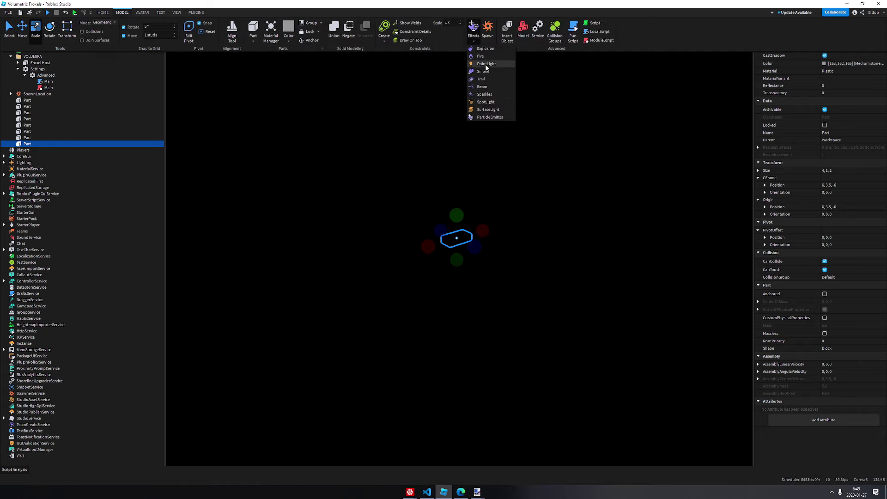
left_click(469, 98)
left_click(825, 79)
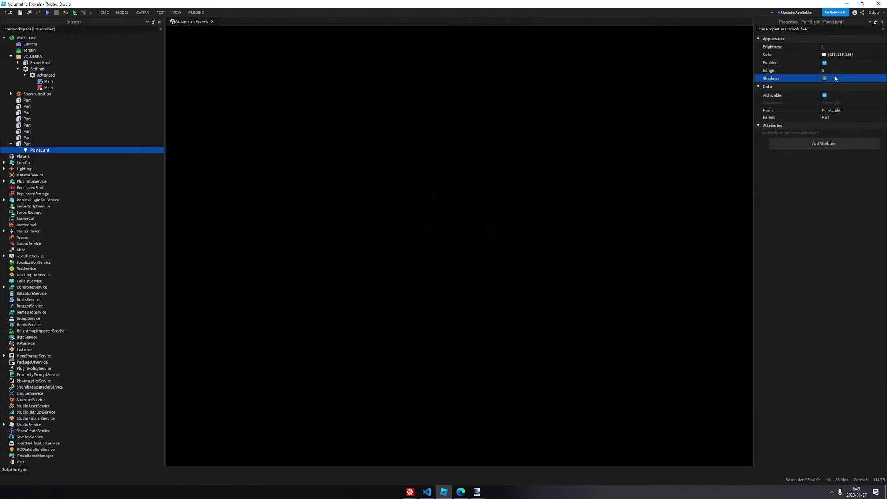
Step: Raise the PointLight's range to about 48 and its brightness to about 5.9
left_click(849, 71)
left_click_drag(849, 72, 878, 74)
right_click_drag(596, 147, 596, 147)
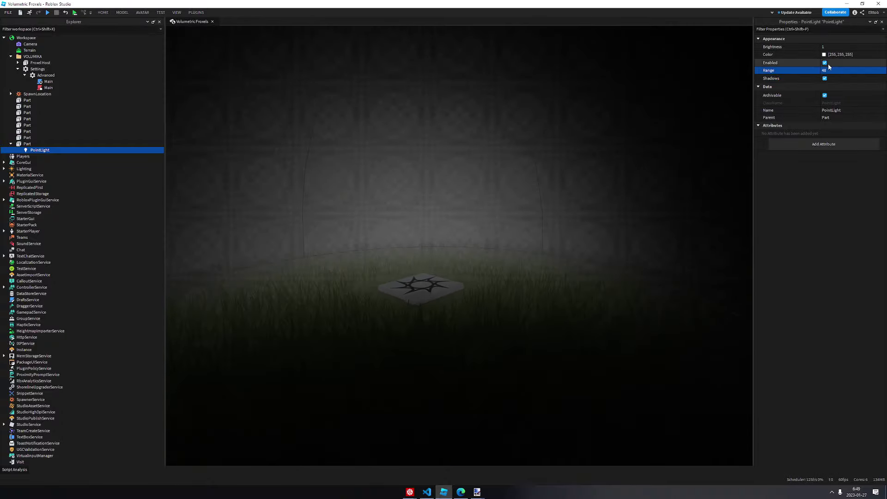
left_click(833, 49)
left_click_drag(847, 47, 851, 50)
right_click_drag(675, 111, 628, 148)
key("s")
key("a")
middle_click_drag(629, 149, 505, 263)
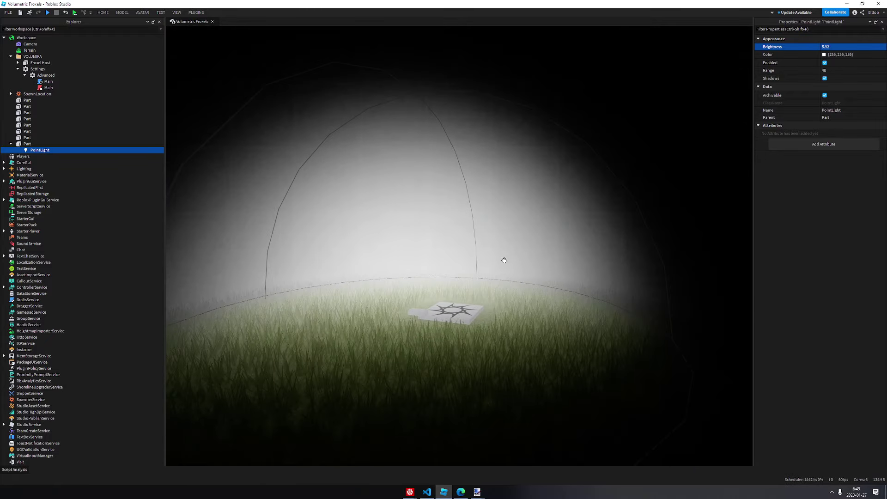
Step: Move the light block across the grass and duplicate it so one copy sits on each side of the spawn pad
left_click(511, 343)
left_click(384, 289)
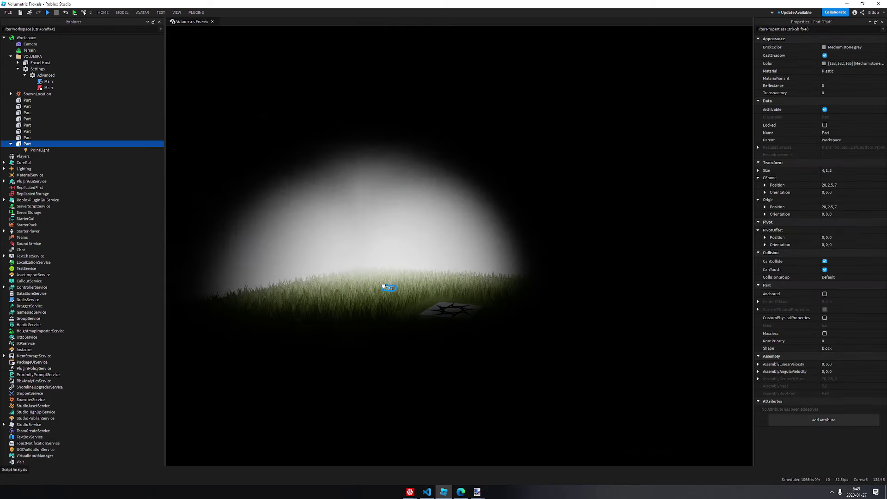
left_click_drag(385, 291, 541, 310)
key("ctrl+2")
key("ctrl+d")
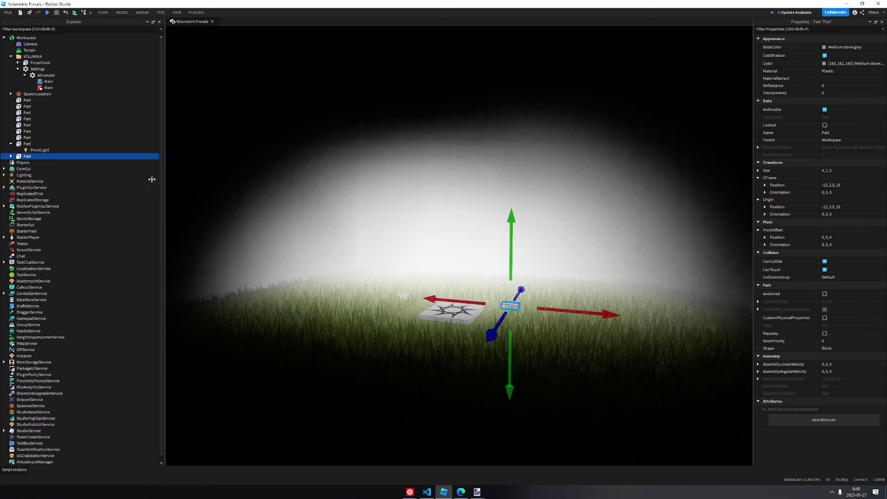
Step: Try to recolour the duplicated block's PointLight to red (255, 0, 4)
left_click(11, 156)
left_click(40, 162)
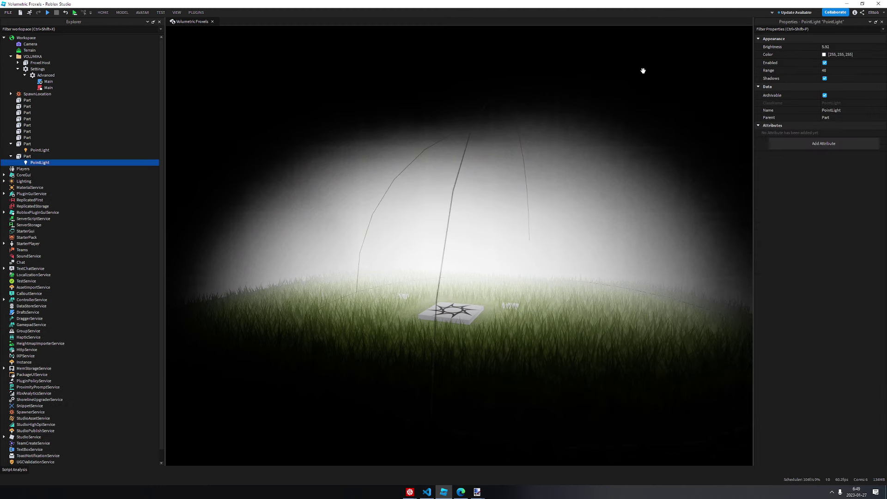
left_click(825, 54)
left_click_drag(461, 226, 403, 185)
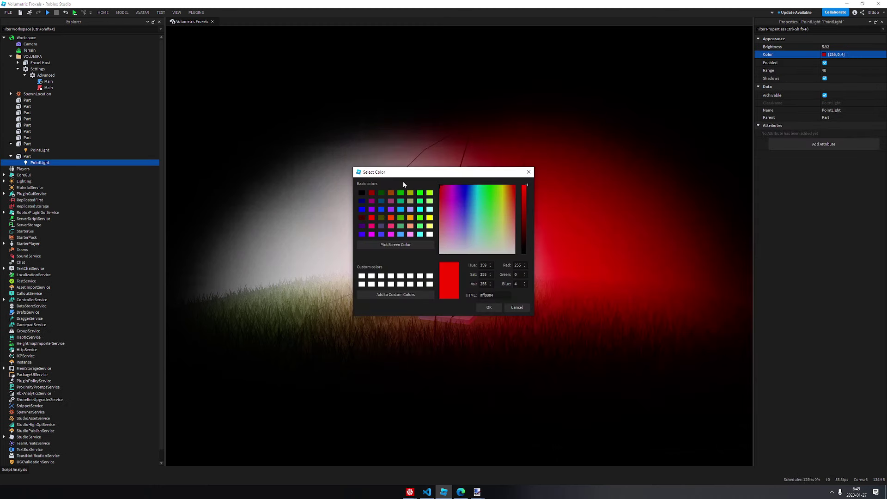
left_click(529, 174)
Step: Set the original block's PointLight colour to blue (0, 0, 255)
left_click(40, 150)
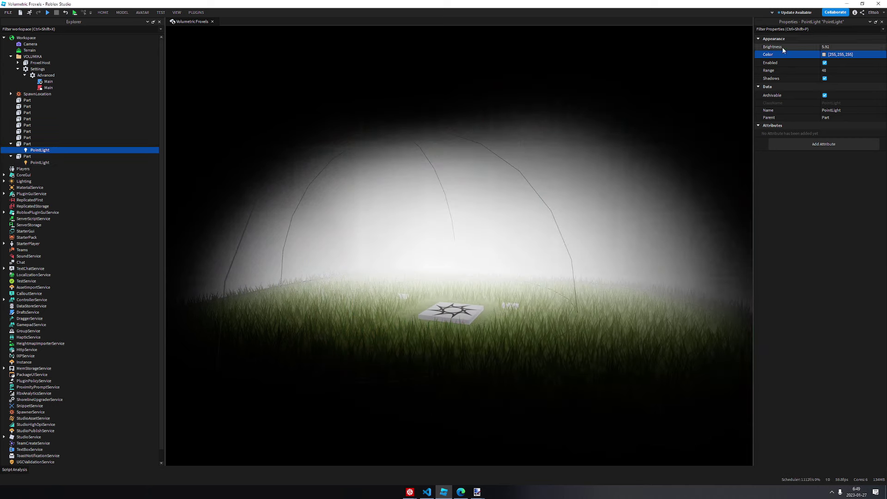
left_click(824, 55)
left_click(362, 209)
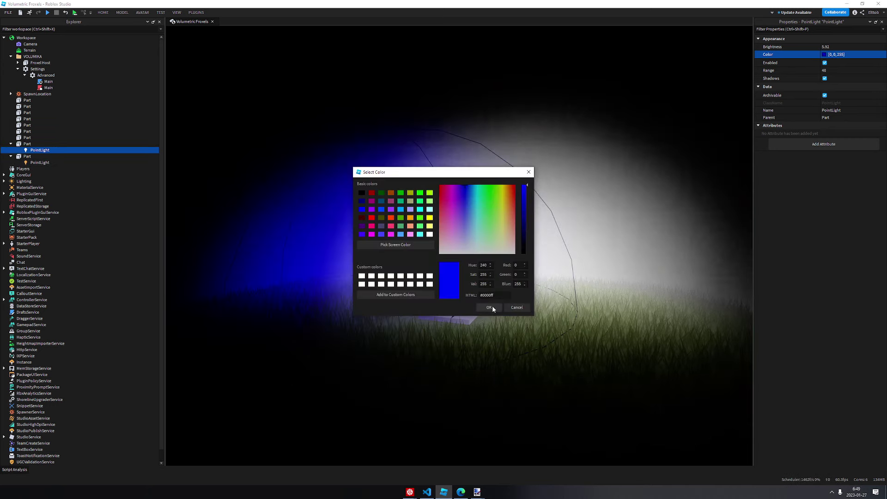
left_click(492, 307)
Step: Set the duplicated block's PointLight colour to red (255, 0, 0) and inspect how the two lights blend
left_click(20, 163)
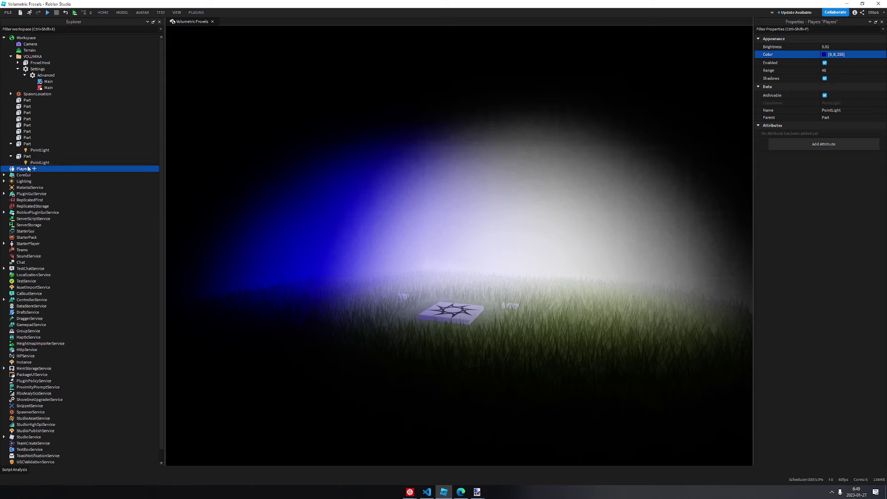
left_click(824, 54)
left_click(370, 217)
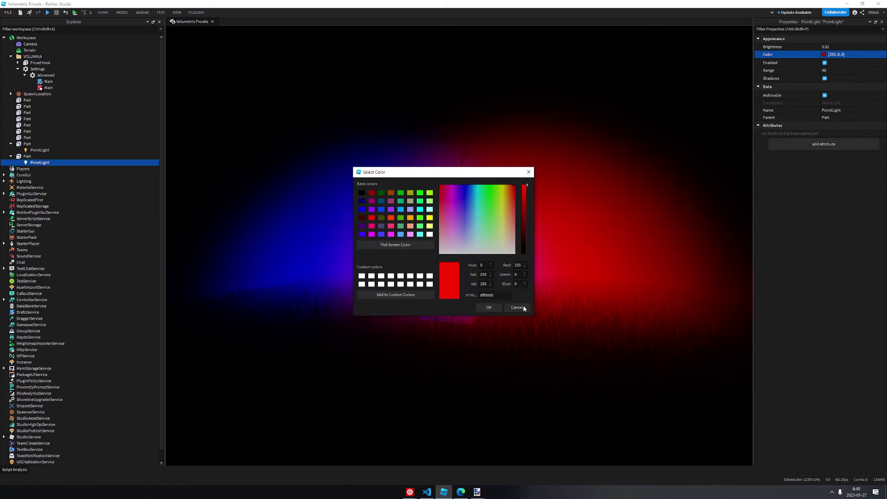
left_click(488, 306)
key("w")
key("w")
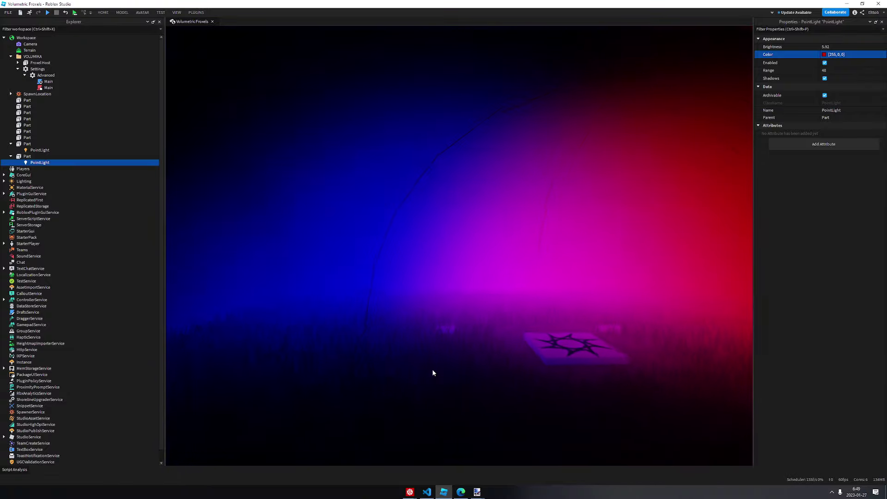
key("s")
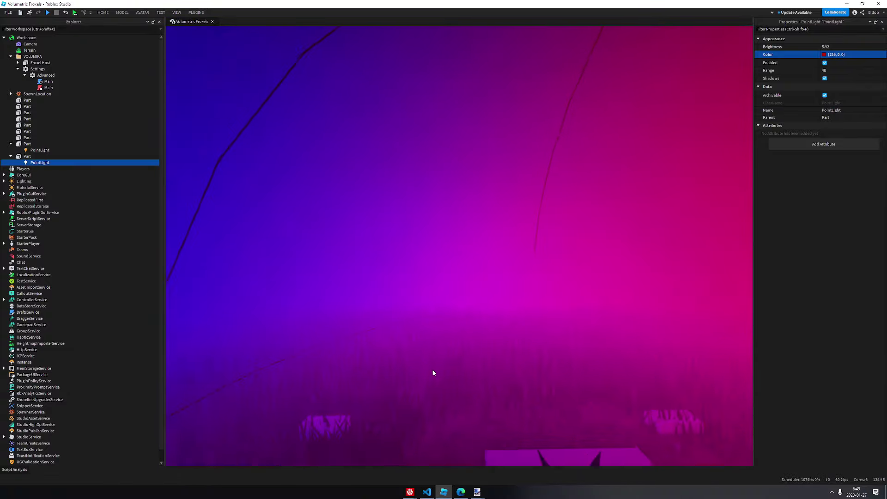
right_click_drag(408, 365, 407, 370)
left_click(393, 305)
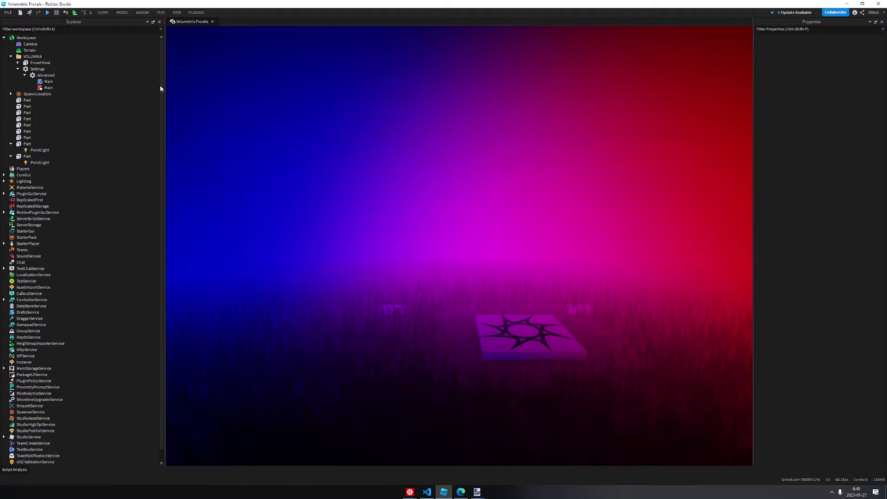
Step: Insert a sphere part into the scene near the spawn pad
right_click_drag(262, 200, 257, 193)
left_click(107, 13)
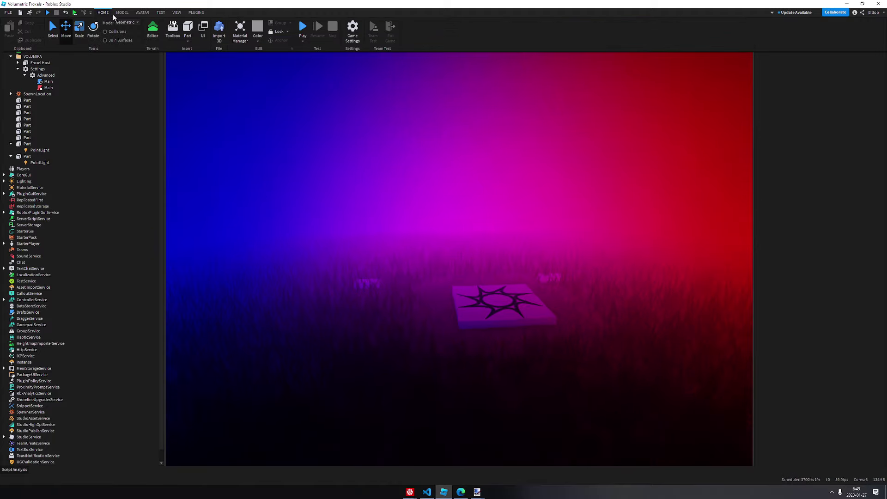
left_click(189, 41)
left_click(198, 56)
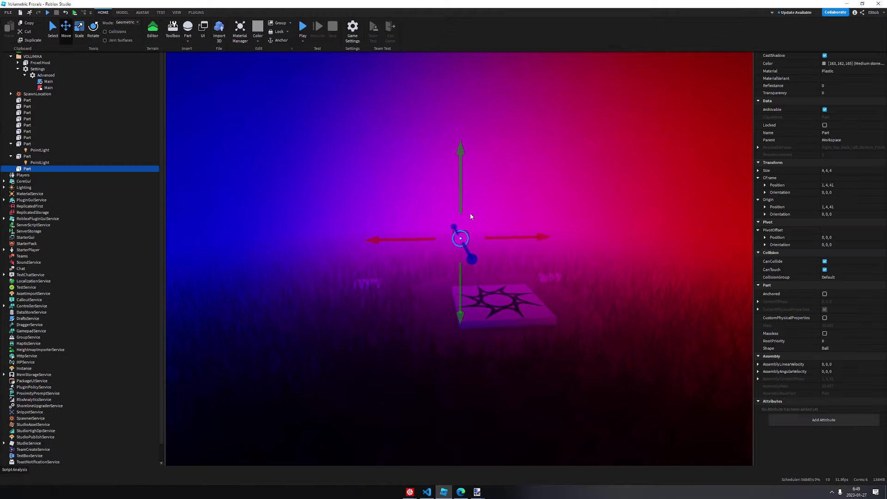
Step: Scale the sphere up to 32 studs in diameter and anchor it
key("ctrl+3")
left_click_drag(460, 196, 460, 97)
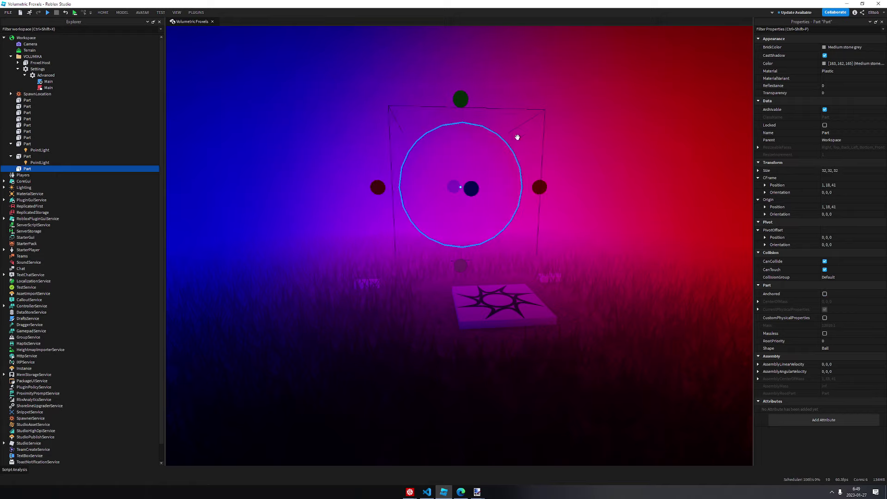
left_click(825, 293)
Step: Move the sphere above the spawn pad to about position 2, 22, 12 and shrink it to 22 studs
key("ctrl+2")
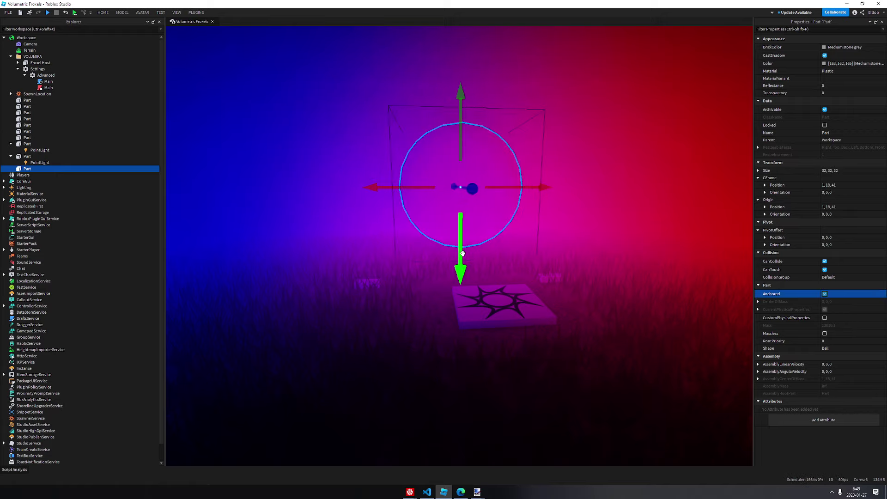
left_click_drag(463, 253, 462, 214)
right_click_drag(462, 214, 462, 214)
key("a")
key("s")
left_click_drag(443, 196, 521, 220)
right_click_drag(521, 220, 521, 221)
key("w")
key("d")
left_click_drag(457, 279, 453, 313)
key("d")
left_click_drag(495, 263, 469, 210)
left_click_drag(430, 166, 429, 190)
key("ctrl+2")
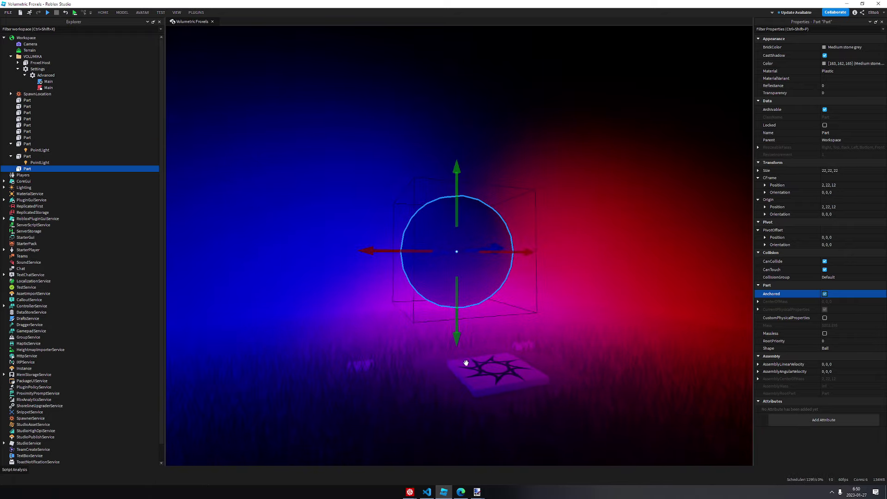
Step: Duplicate the sphere and place the copy right beside it on the blue light's side
left_click(420, 370)
key("a")
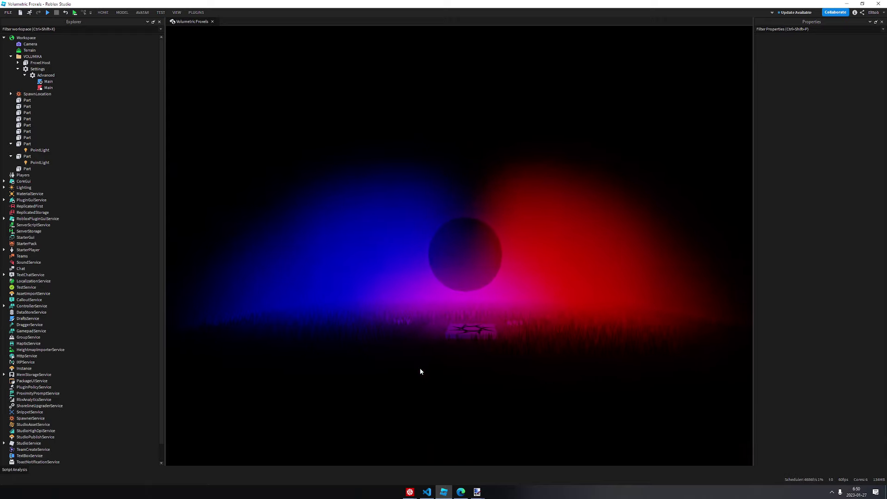
left_click(465, 238)
key("ctrl+d")
left_click_drag(514, 253, 433, 252)
left_click(381, 373)
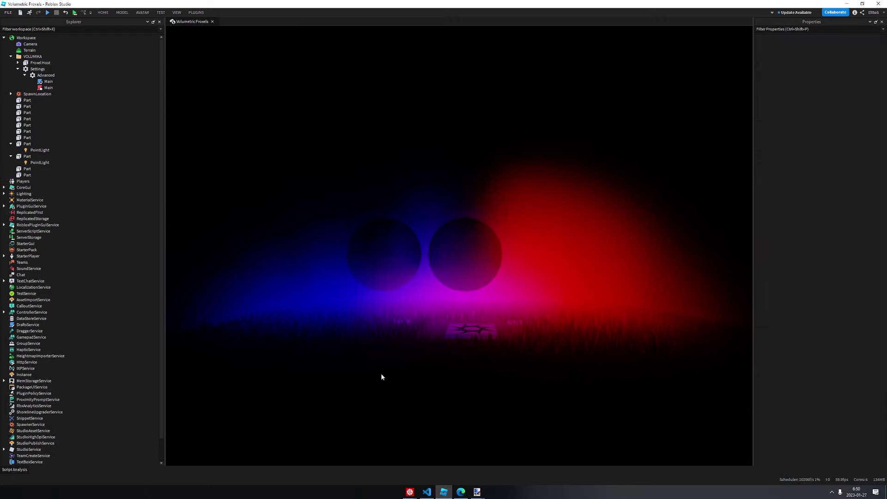
Step: Inspect the shadows the two spheres cast in the blue and red volumetric light from several angles
key("w")
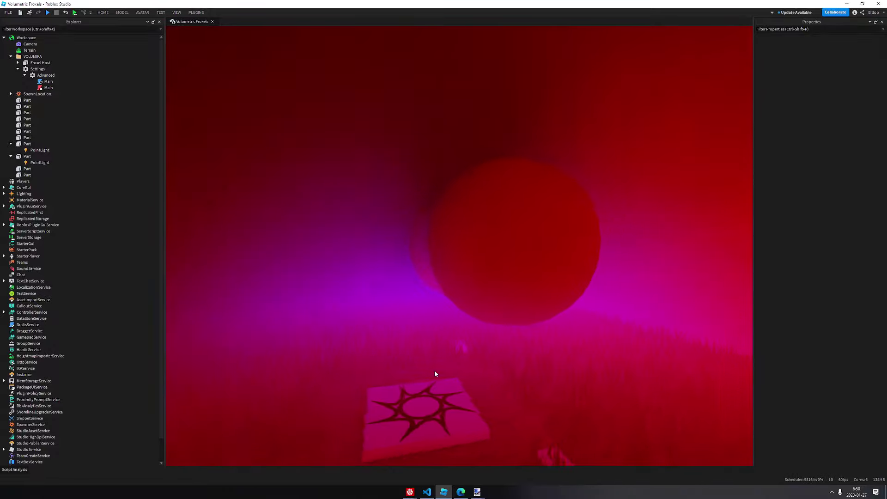
key("s")
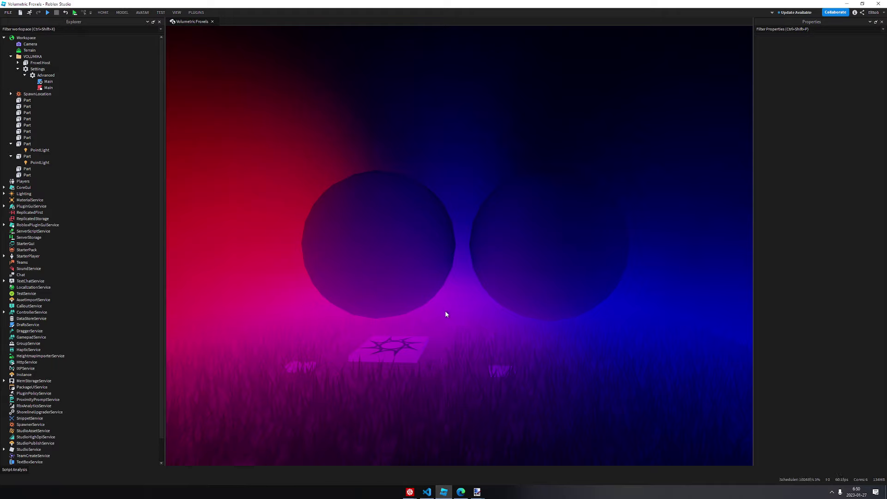
key("w")
right_click_drag(445, 312, 445, 311)
key("s")
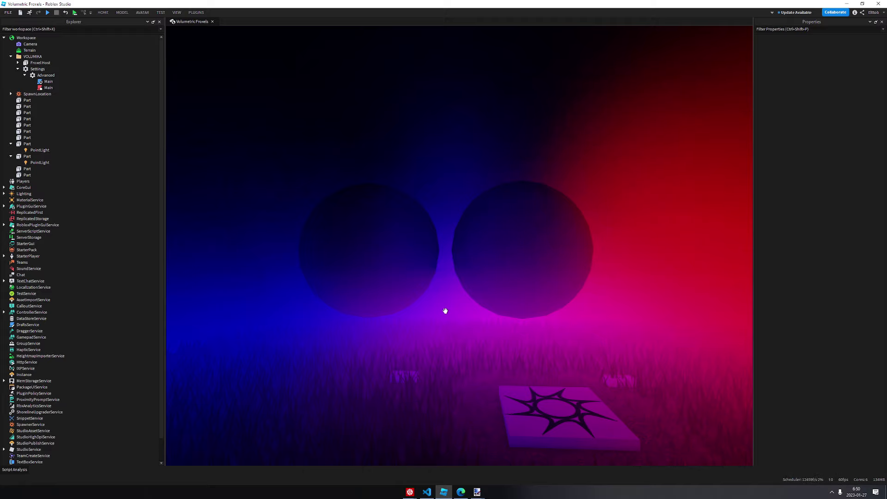
key("s")
right_click_drag(445, 311, 446, 311)
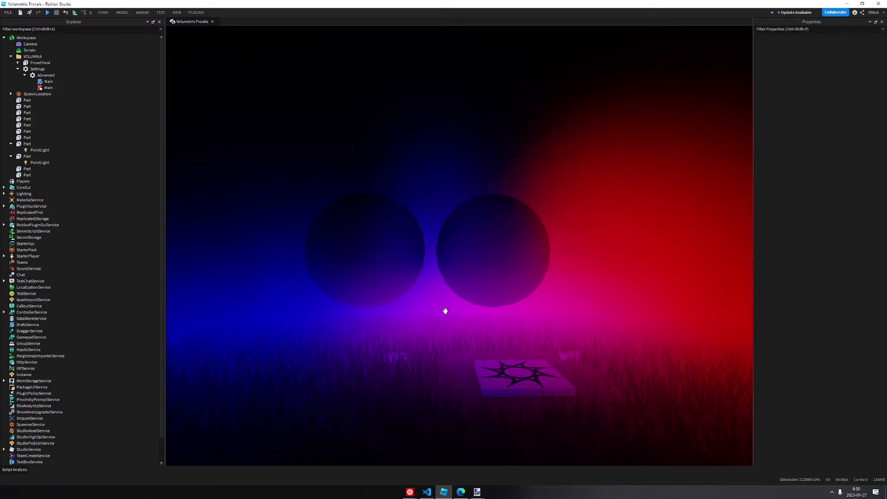
Step: Slide the large wall block behind the spheres sideways to make an opening for the sunlight
left_click(438, 301)
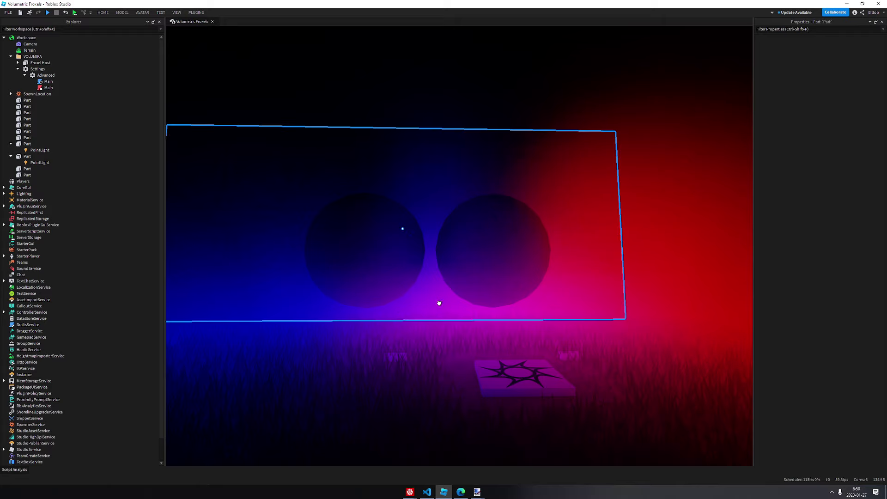
left_click_drag(615, 230, 518, 232)
key("a")
right_click_drag(489, 319, 500, 396)
left_click(500, 396)
Step: Examine from several viewpoints how the sunlight through the wall opening mixes with the coloured lights around the spheres
key("w")
key("a")
key("d")
key("s")
key("s")
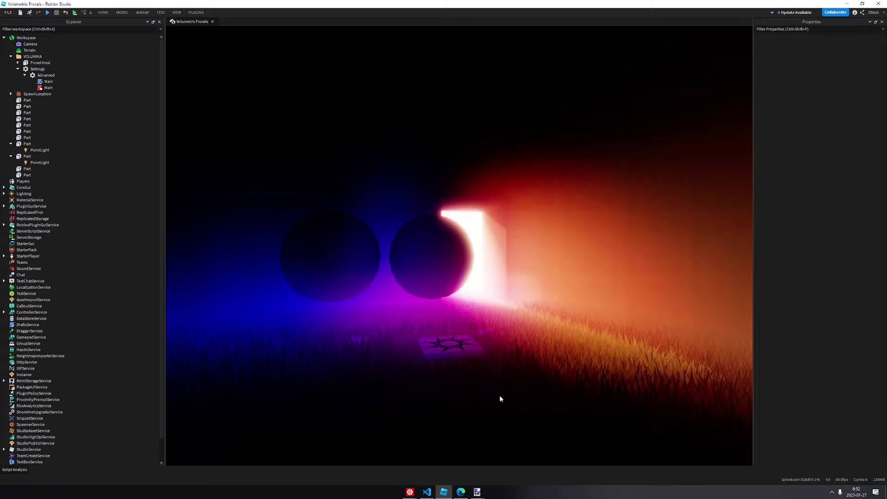
key("w")
right_click_drag(500, 395, 500, 398)
key("a")
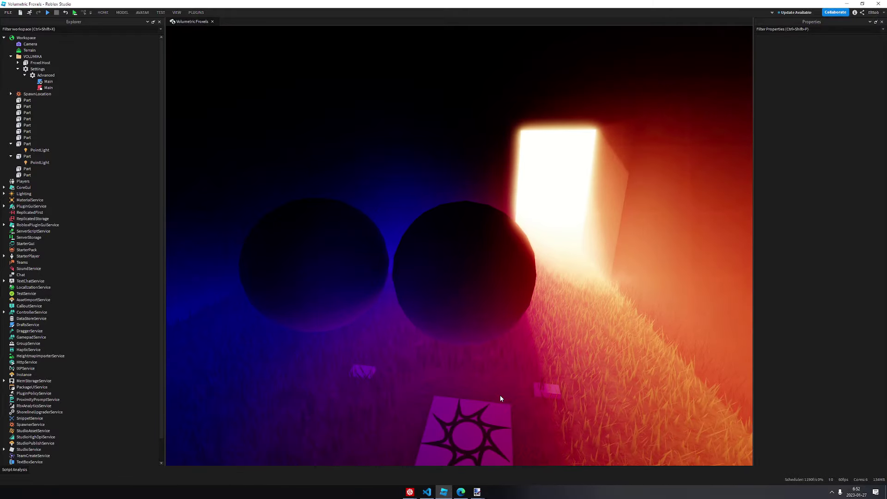
right_click_drag(505, 374, 505, 373)
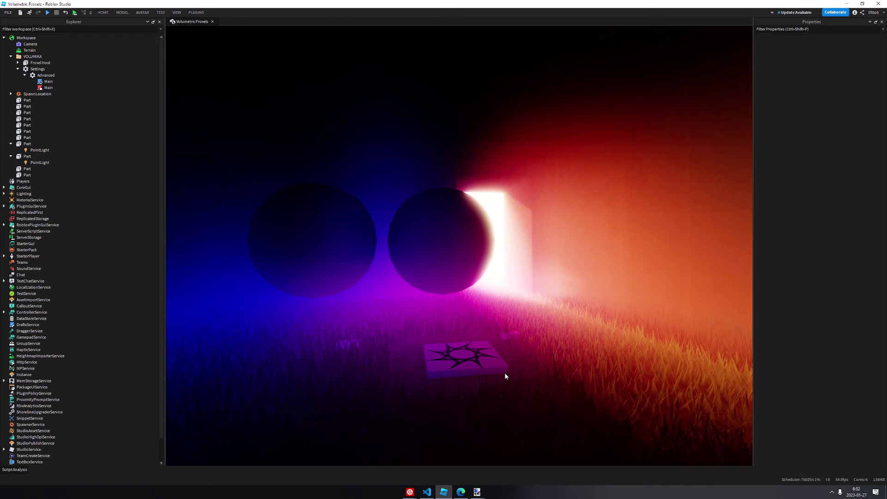
key("d")
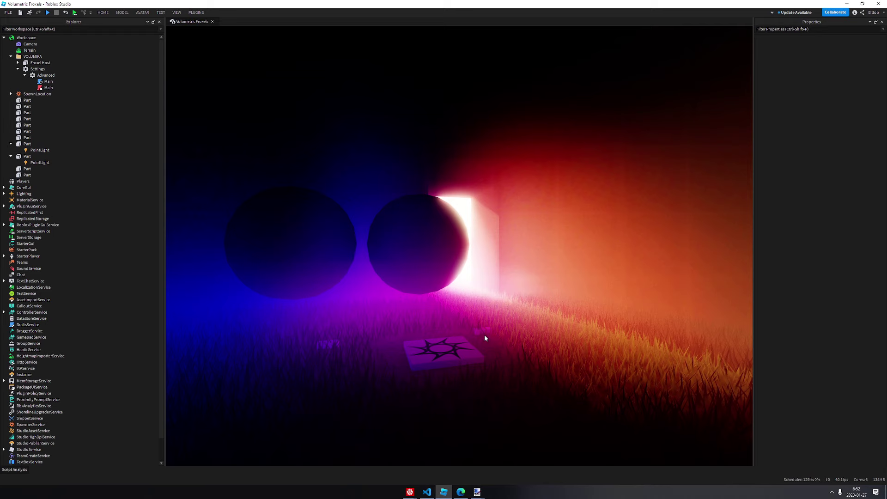
Step: Slide the wall block back over the opening and raise the red light's block high above the spheres
left_click(406, 277)
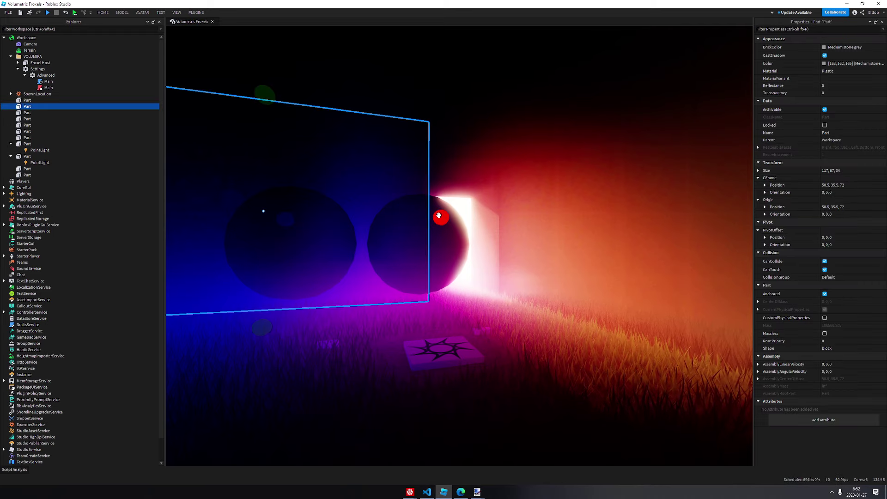
left_click(481, 332)
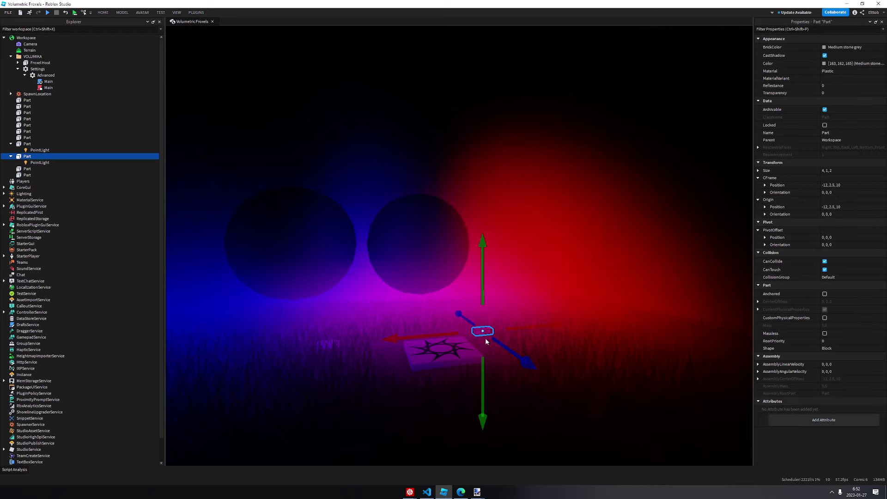
left_click_drag(482, 365, 584, 233)
Step: Move the original sphere up beneath the raised red light, to about position -9, 40, 12
left_click(448, 230)
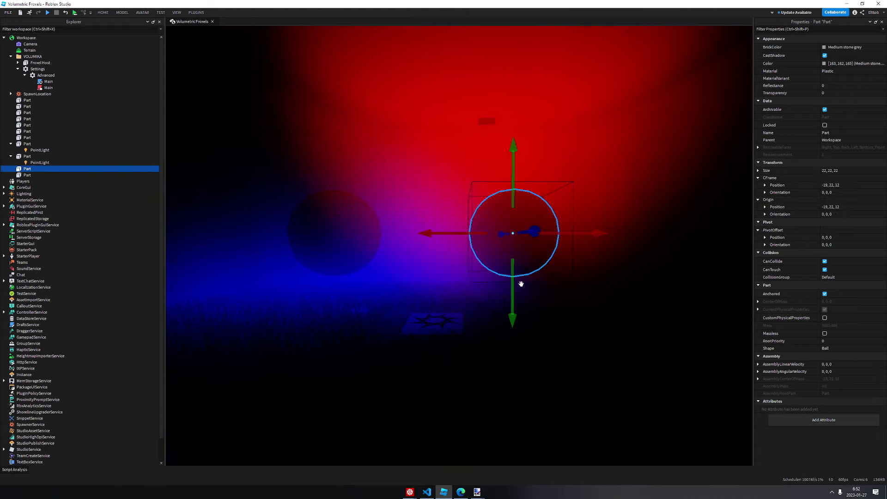
left_click_drag(513, 294, 509, 232)
left_click_drag(454, 158, 420, 158)
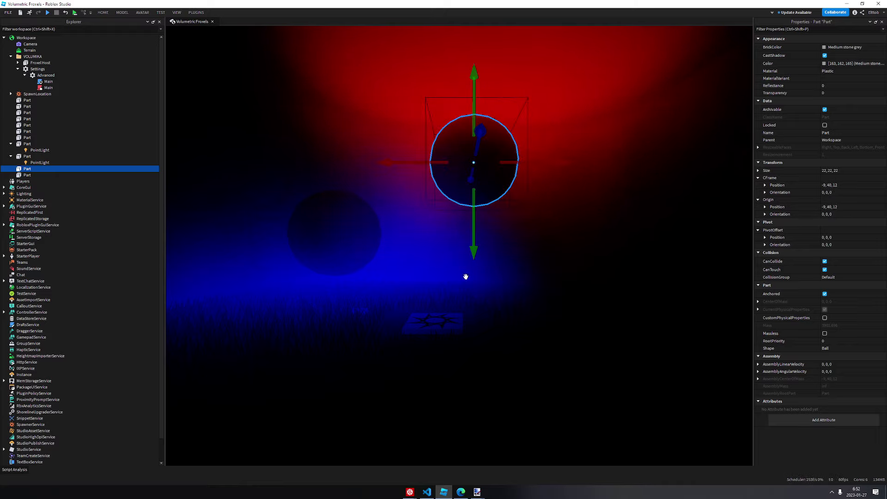
left_click(540, 338)
Step: Inspect how the two spheres block the raised red light and the blue light, from afar and close up
right_click_drag(539, 338, 539, 337)
key("s")
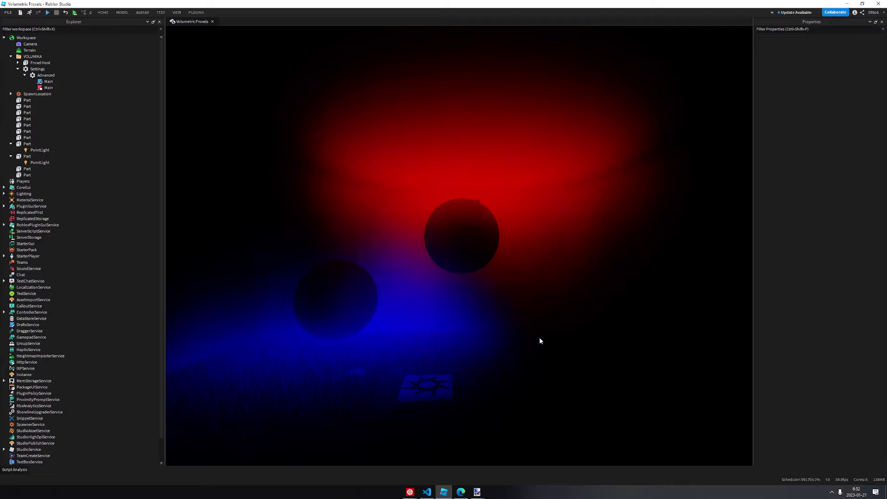
left_click_drag(539, 338, 509, 341)
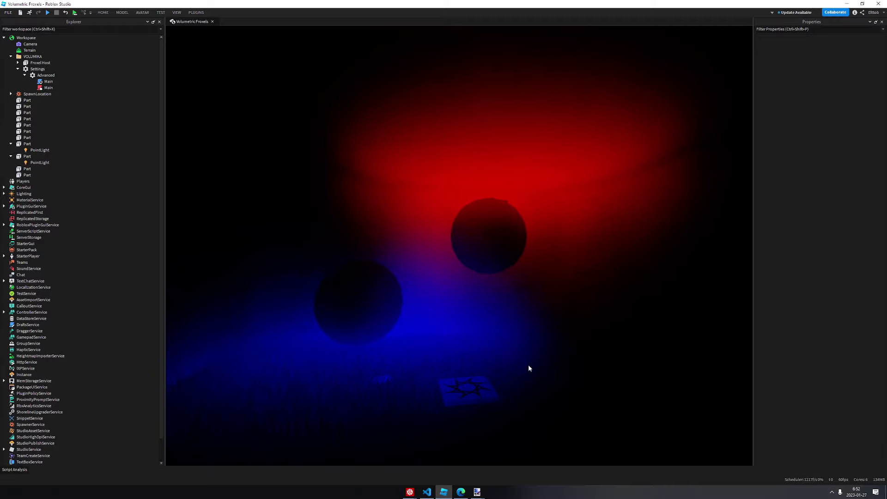
right_click_drag(417, 343, 399, 334)
key("w")
key("a")
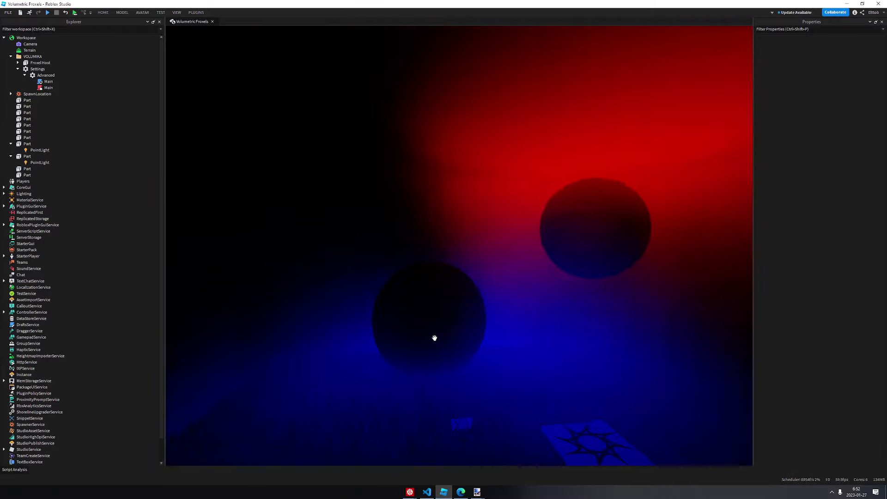
middle_click_drag(434, 338, 456, 373)
Step: Duplicate the blue light's block and move the copy across the spawn pad to about position -17, 2.5, 10
left_click(456, 383)
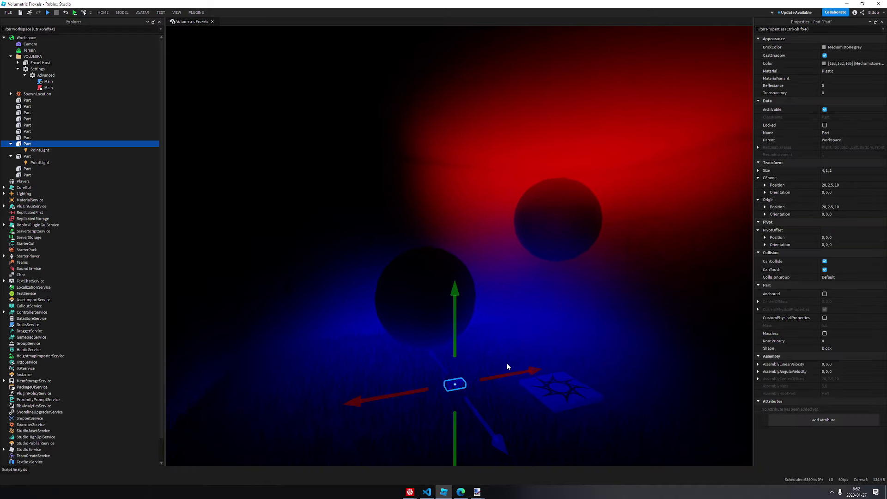
key("ctrl+d")
left_click_drag(485, 371, 619, 365)
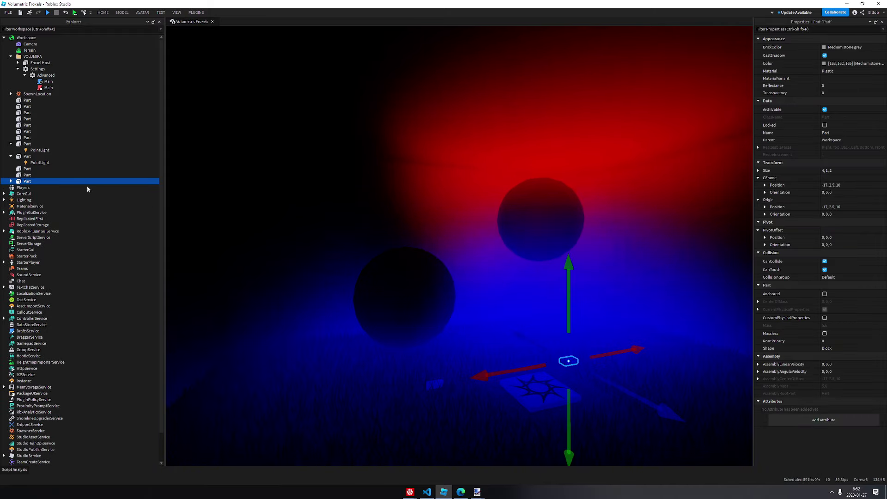
Step: Set the colour of the newly duplicated block's PointLight to green (0, 255, 0)
left_click(11, 182)
left_click(39, 187)
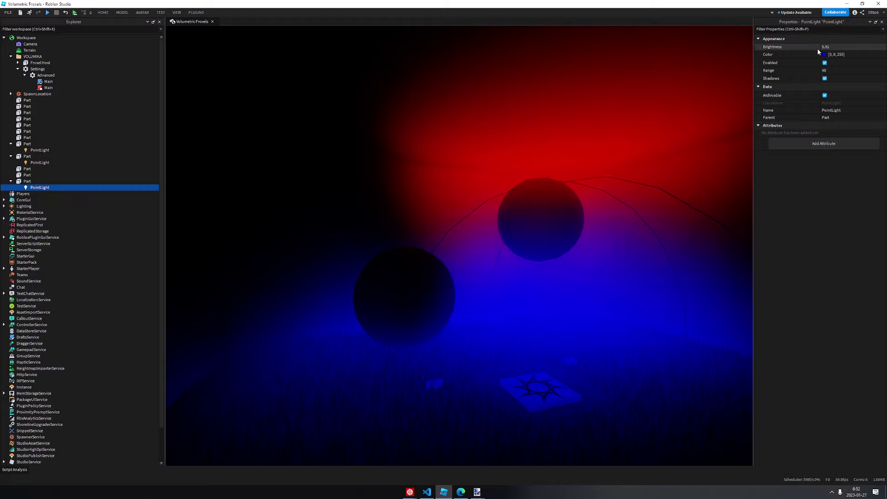
left_click(824, 55)
left_click(420, 193)
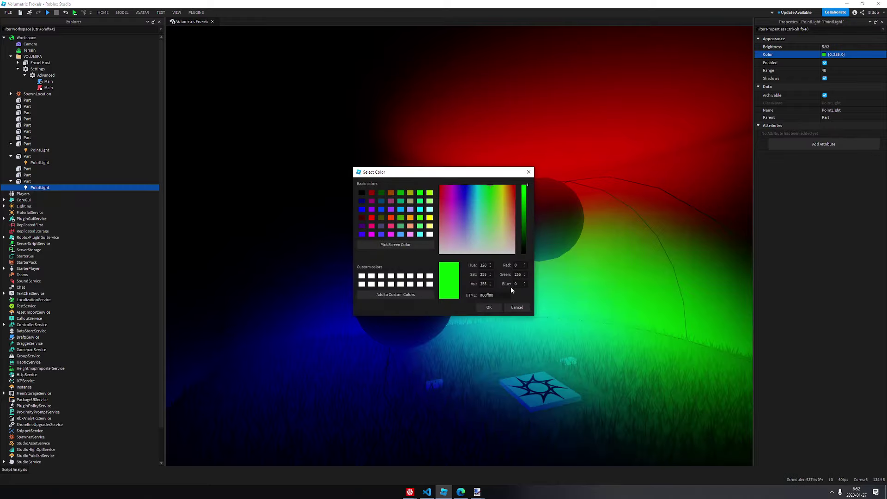
left_click(489, 309)
Step: Examine how the red, green and blue lights blend around the two spheres from different distances and angles
right_click_drag(512, 336, 459, 258)
left_click(454, 351)
key("w")
right_click_drag(455, 351, 455, 350)
key("w")
key("s")
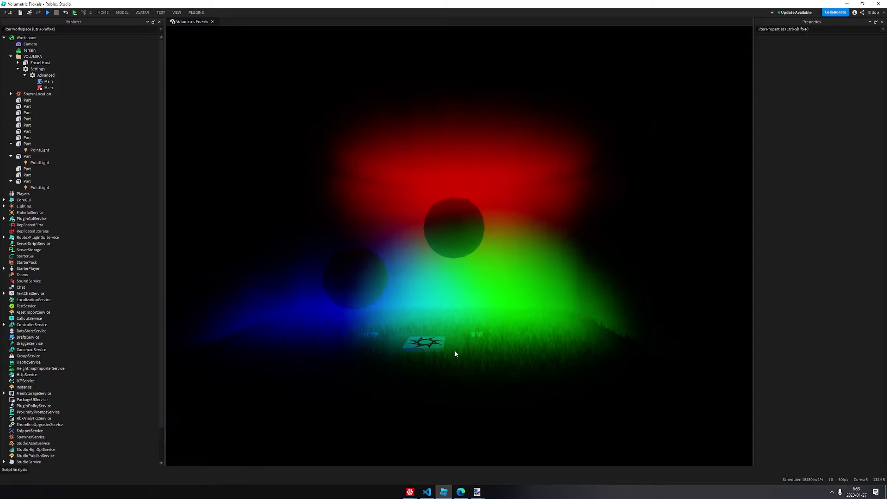
key("w")
key("a")
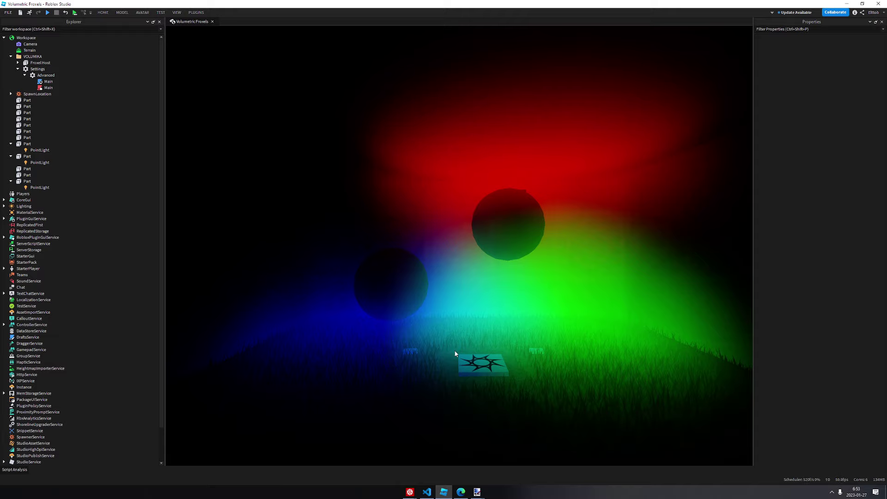
key("a")
right_click_drag(493, 351, 493, 352)
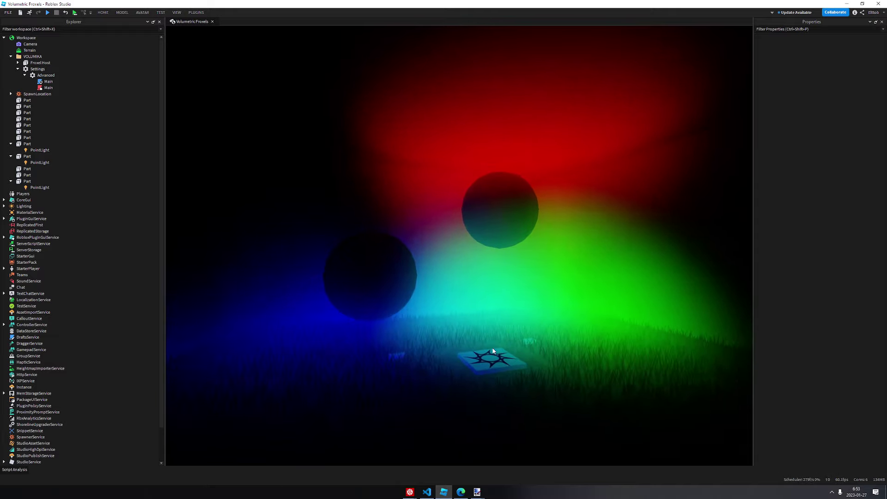